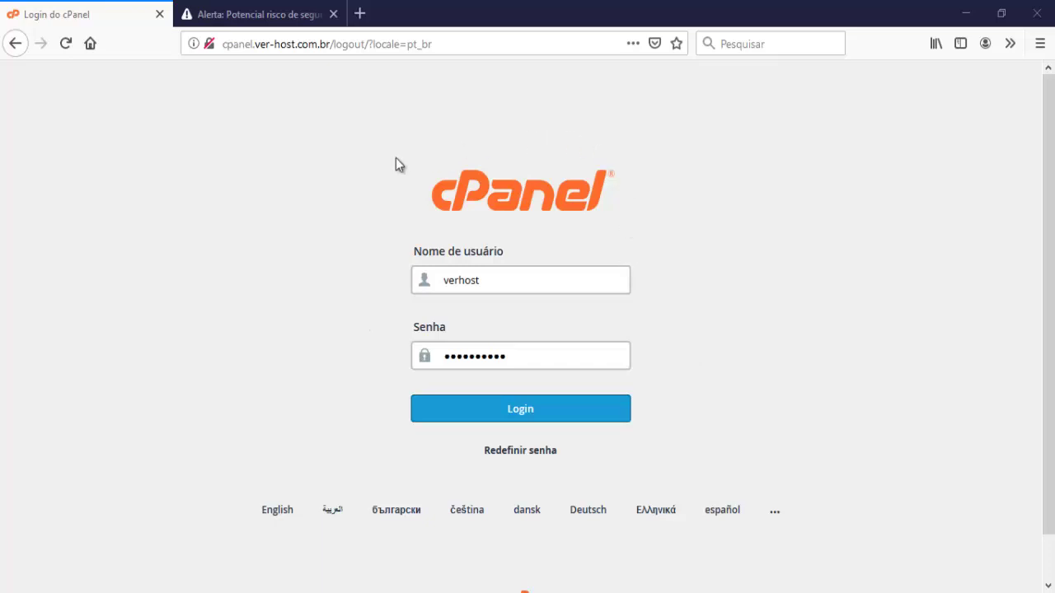
- Log in to cPanel and open Let's Encrypt SSL from the expanded SEGURANÇA section
click(518, 418)
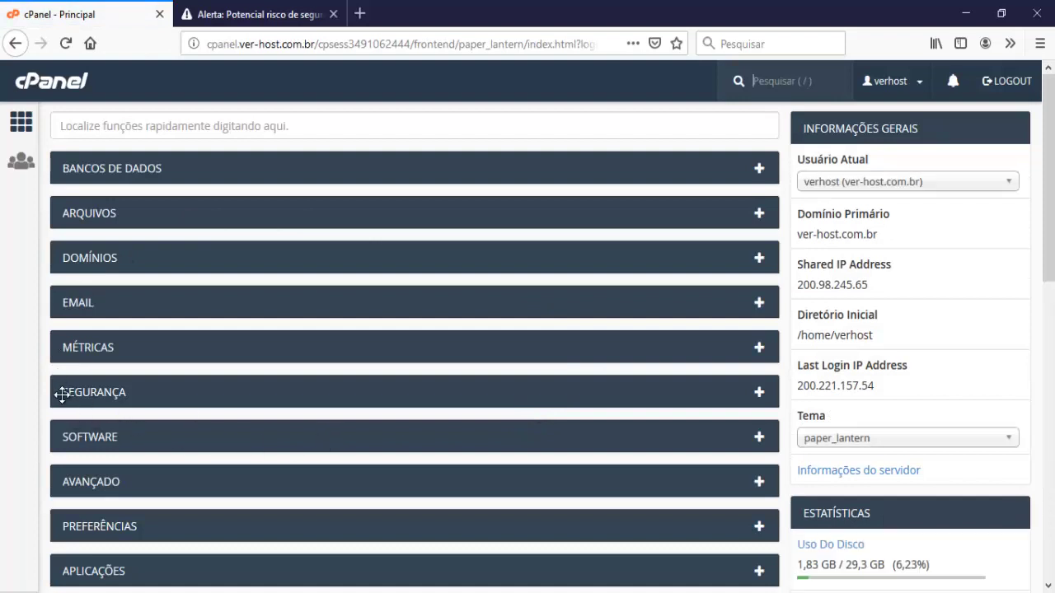
click(758, 396)
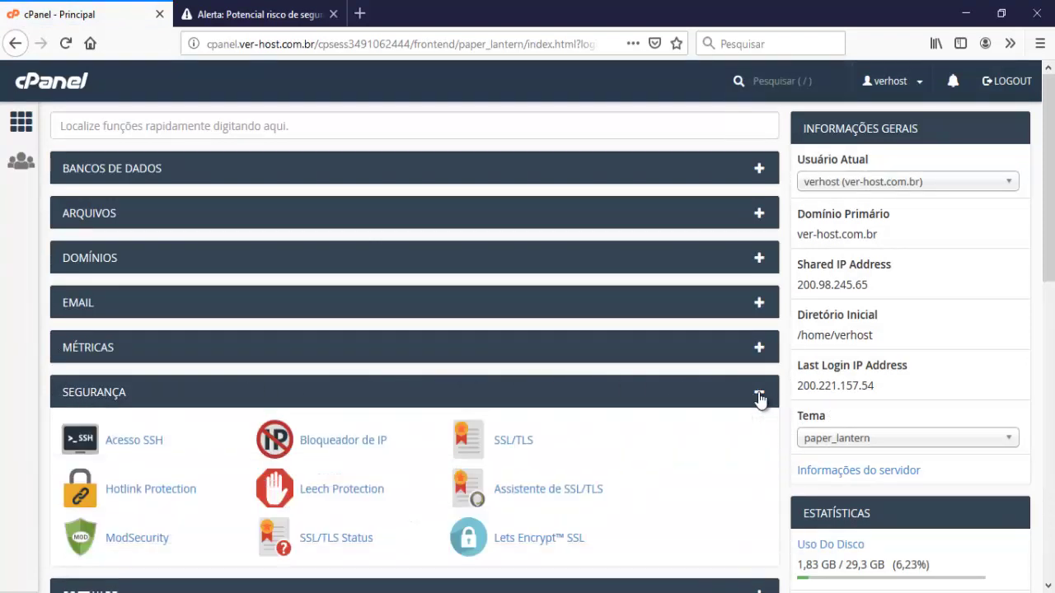
scroll(624, 504, down, 2)
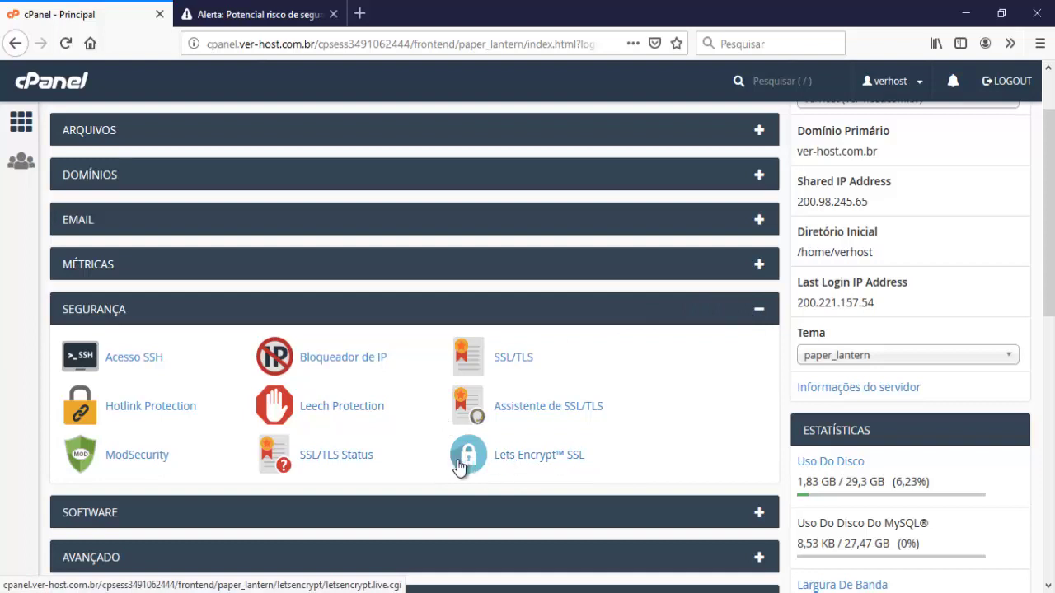
click(528, 459)
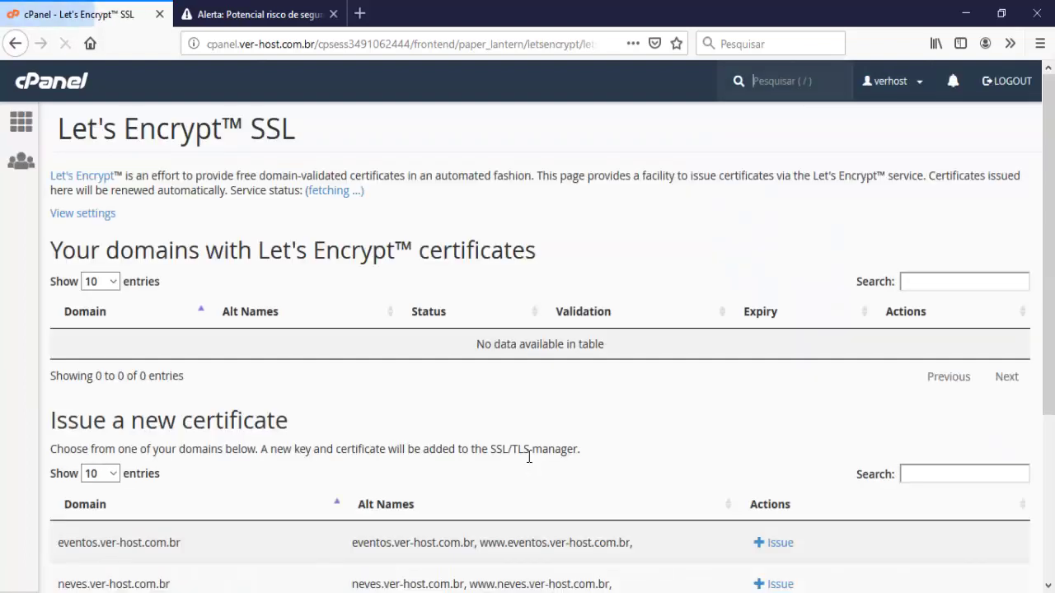
- Highlight ver-host.com.br, neves.ver-host.com.br and eventos.ver-host.com.br in the new-certificate domain table
scroll(346, 383, down, 3)
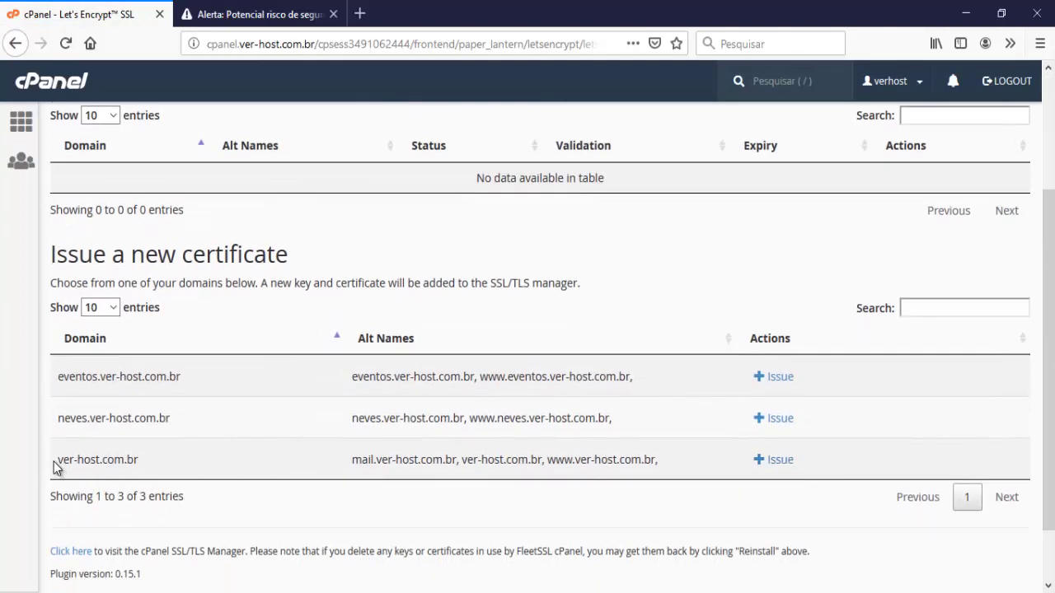
mouse_move(54, 468)
mouse_down()
mouse_move(89, 460)
mouse_move(152, 472)
mouse_up()
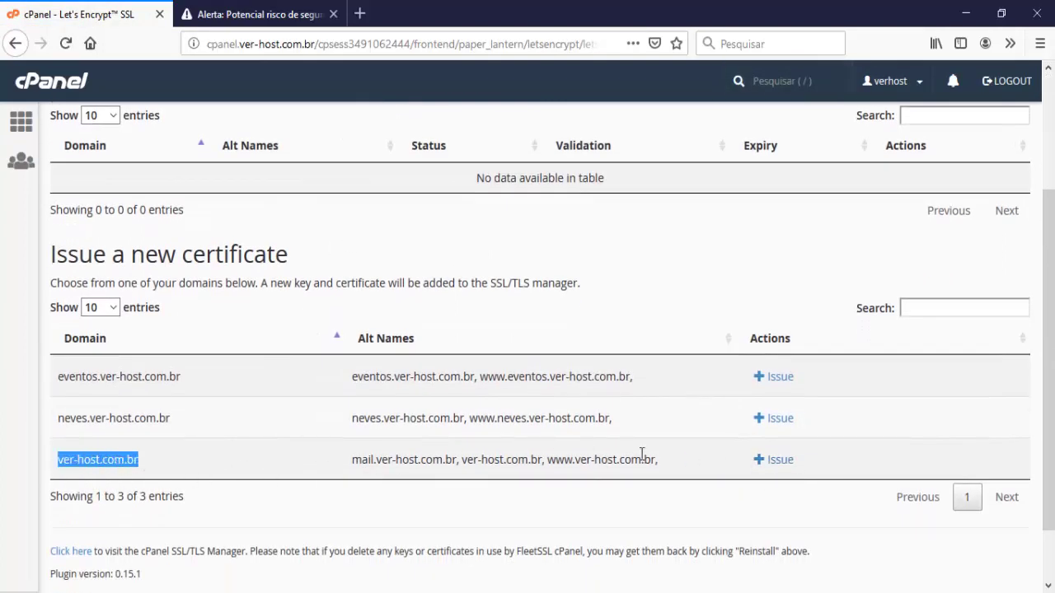
drag(66, 420, 206, 432)
drag(60, 384, 160, 386)
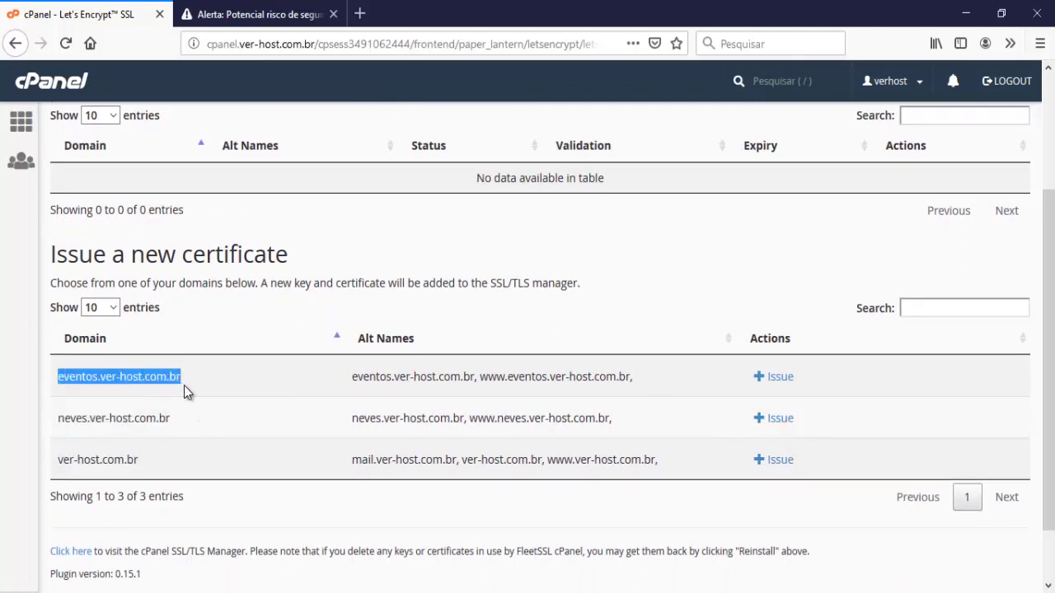
scroll(824, 424, down, 2)
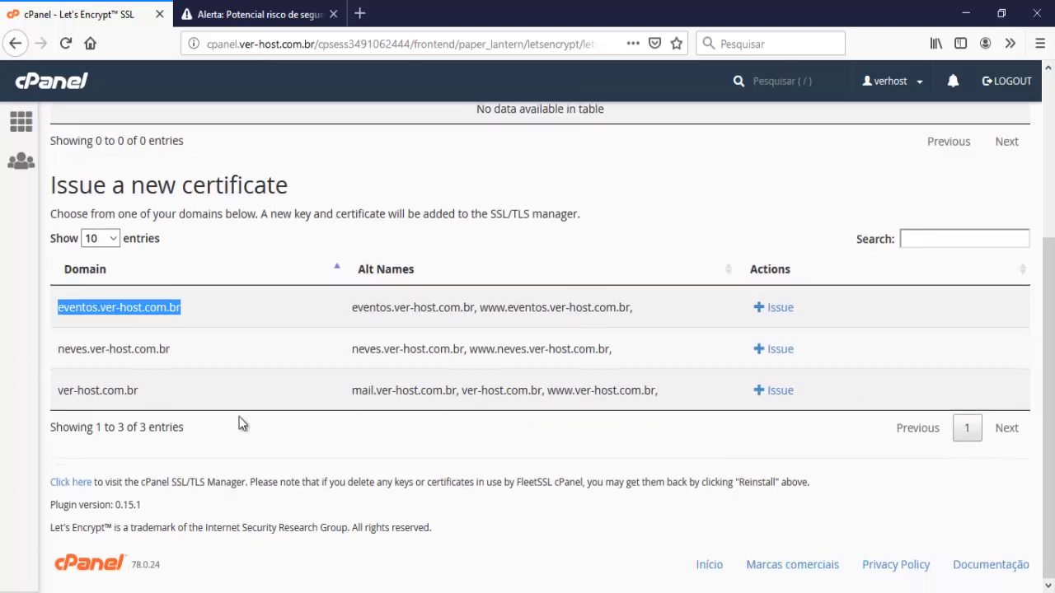
drag(60, 396, 151, 404)
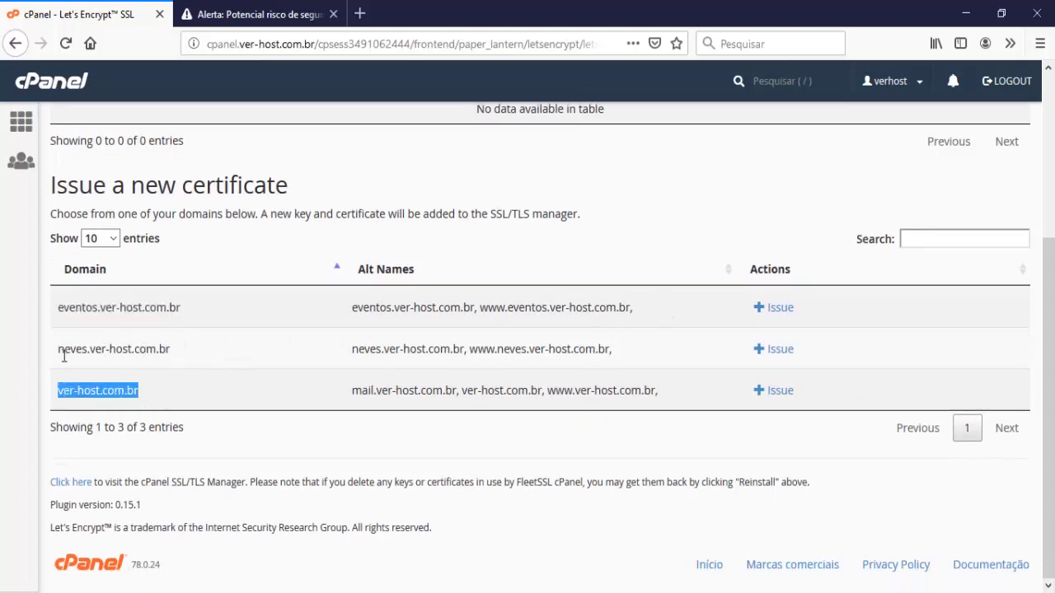
drag(59, 350, 191, 361)
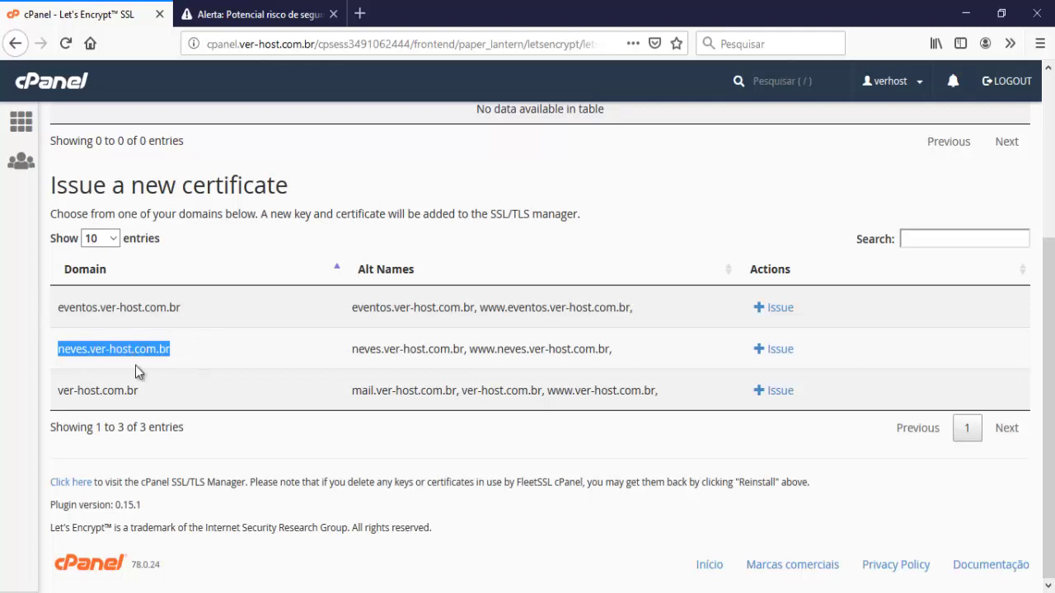
drag(61, 389, 136, 395)
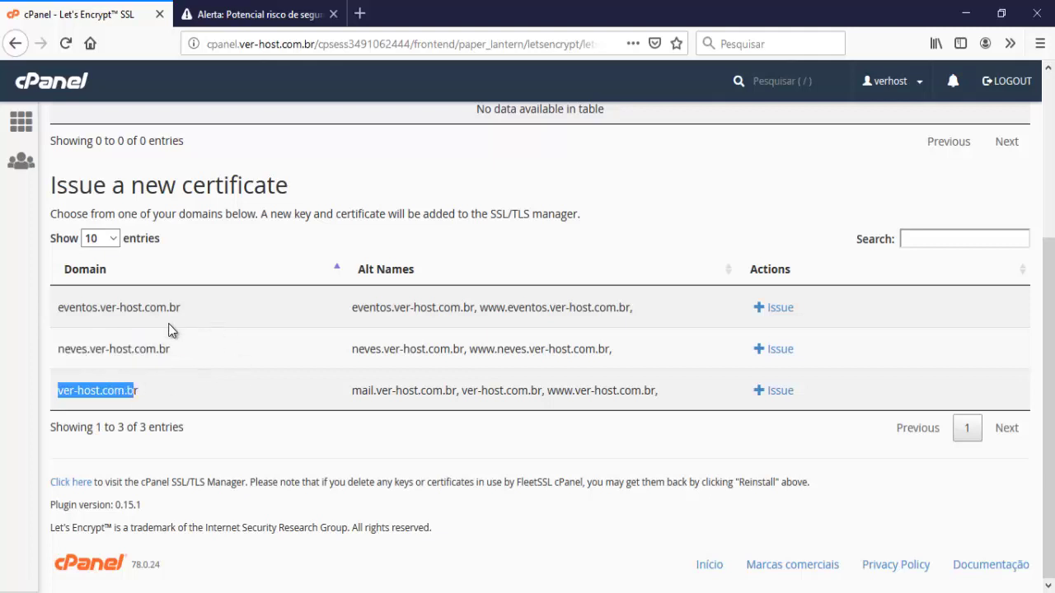
click(168, 395)
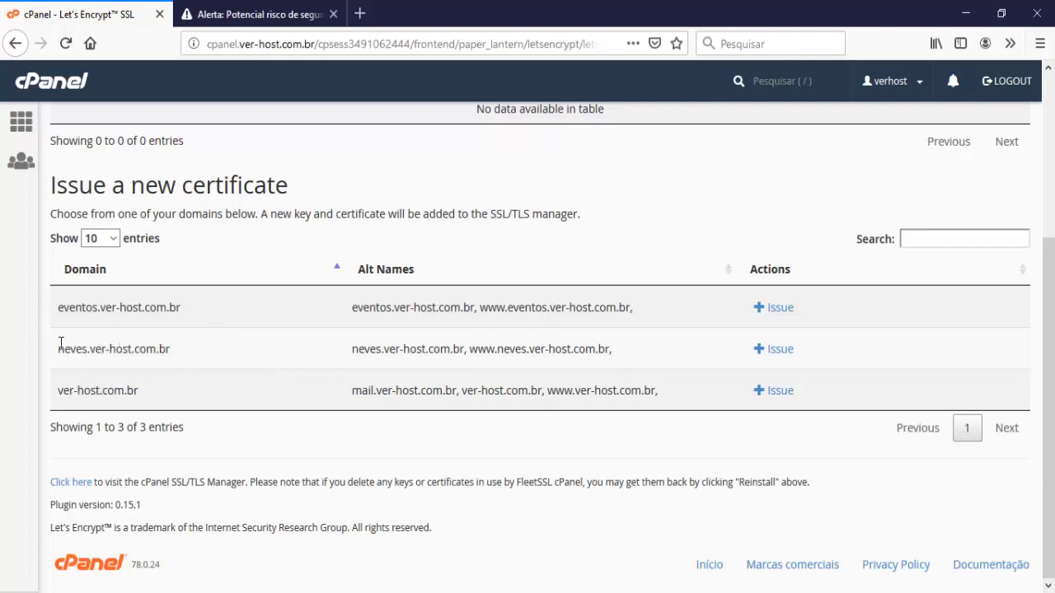
drag(60, 348, 189, 360)
drag(156, 398, 56, 393)
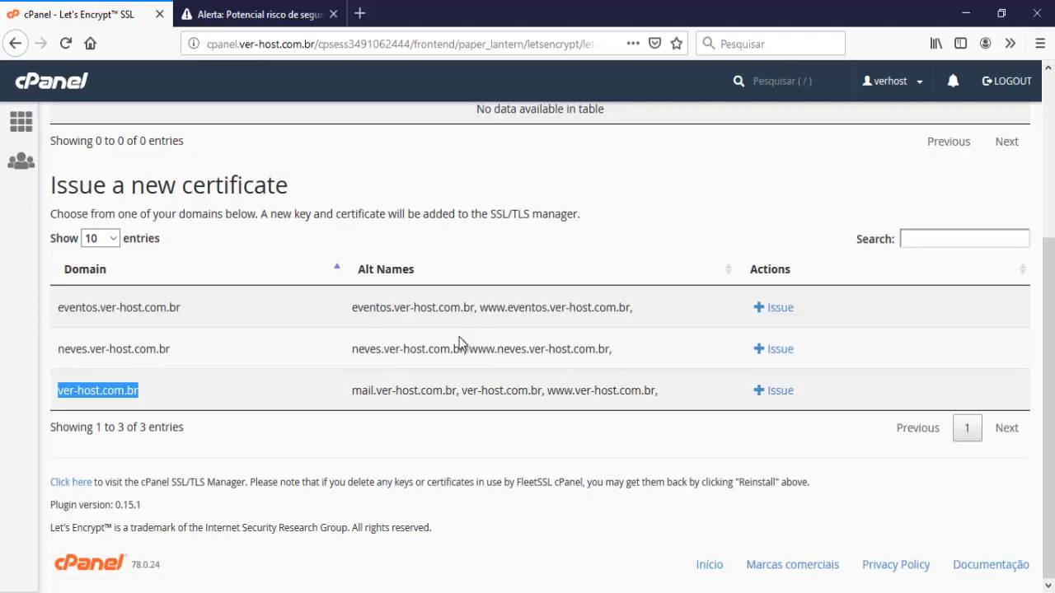
- Switch to the ver-host.com.br tab showing Firefox's security-risk warning
scroll(487, 388, up, 2)
scroll(445, 371, up, 2)
scroll(395, 346, up, 2)
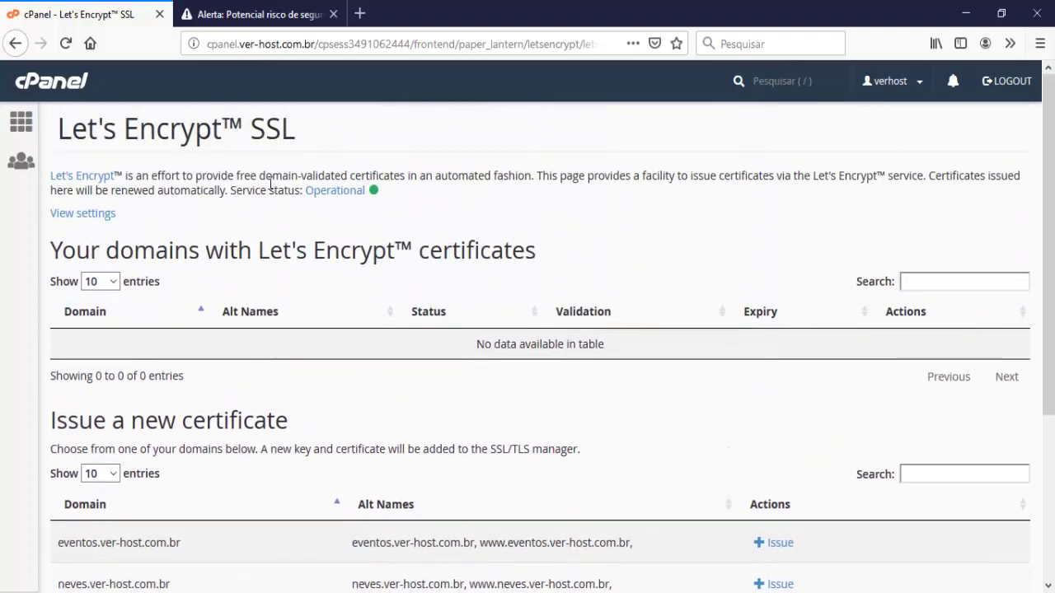
scroll(352, 326, down, 4)
click(247, 14)
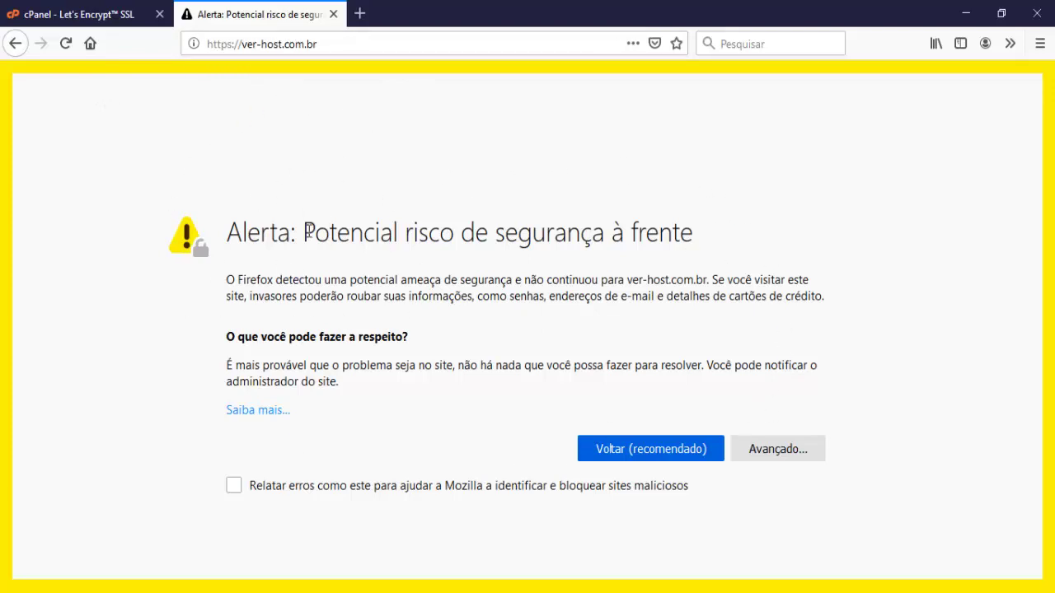
drag(247, 233, 709, 233)
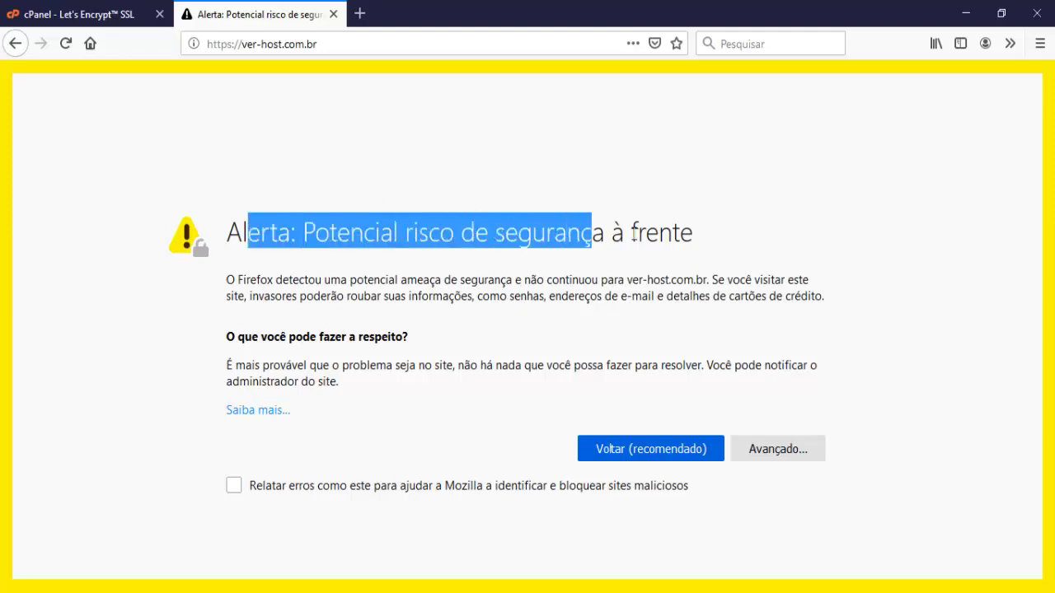
click(710, 233)
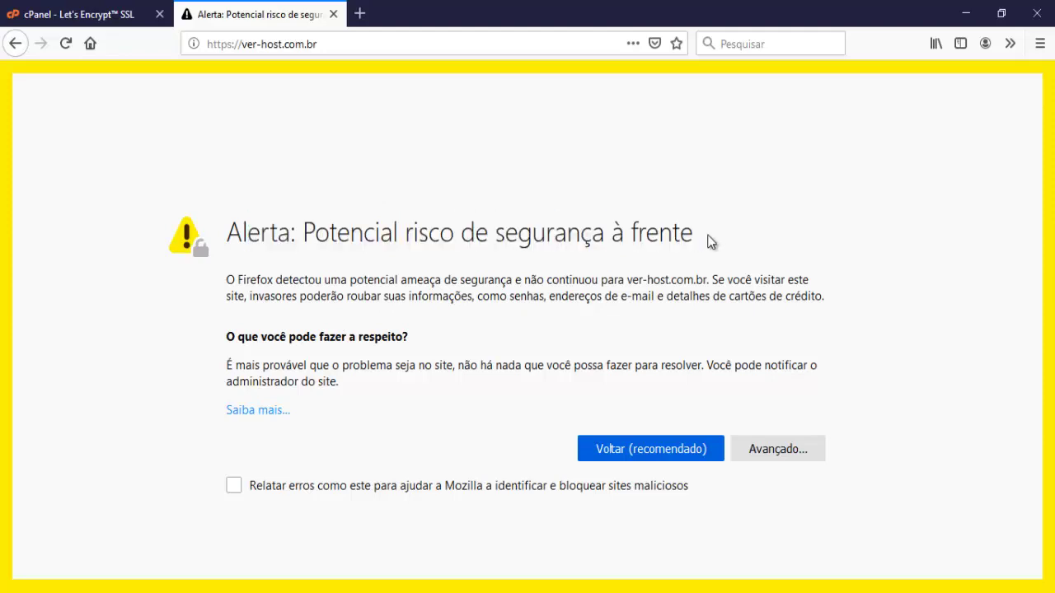
click(194, 44)
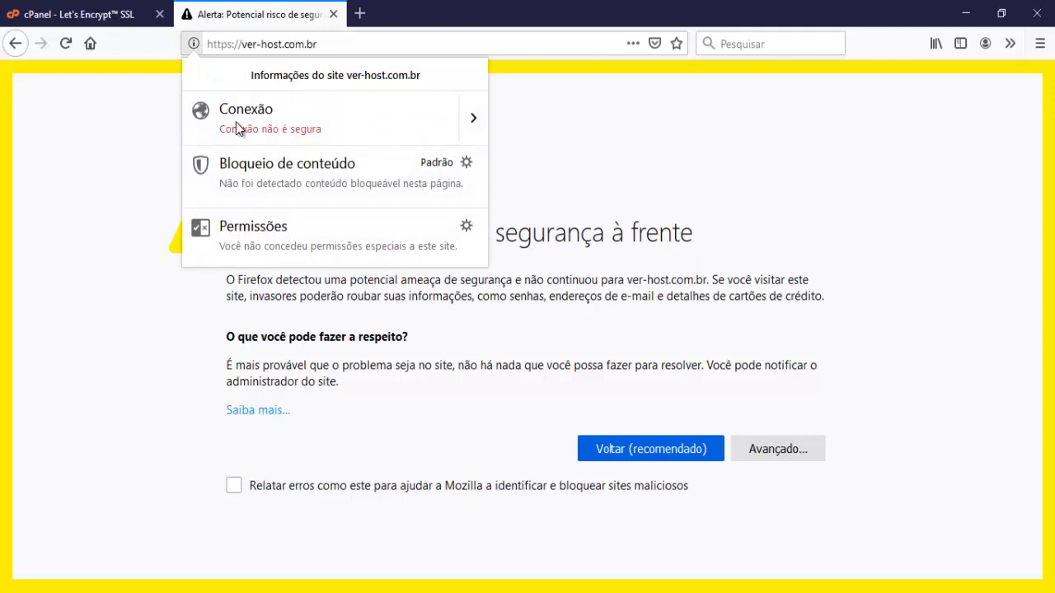
click(473, 130)
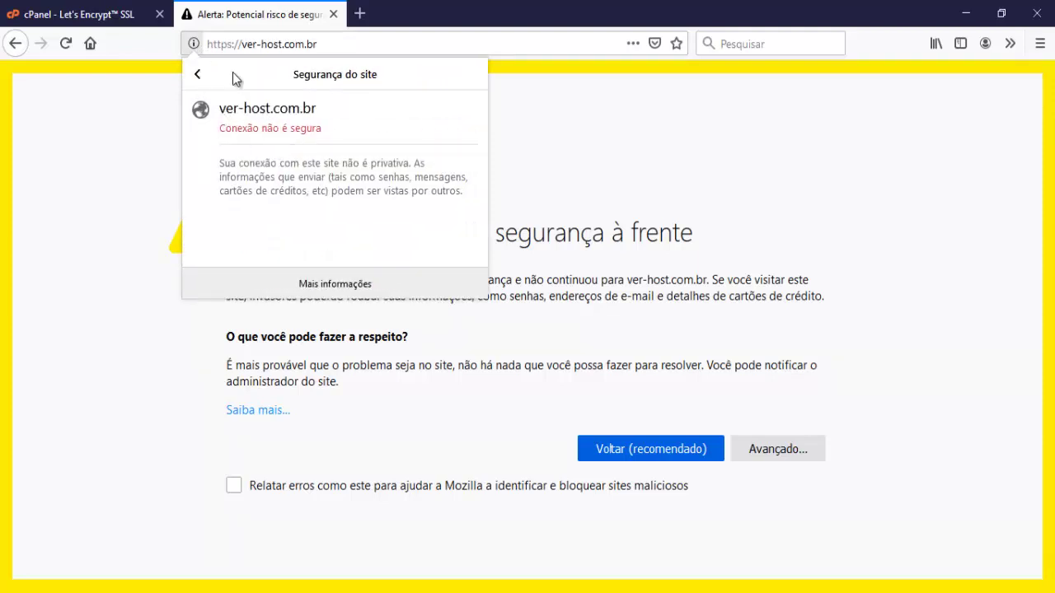
click(198, 74)
click(193, 43)
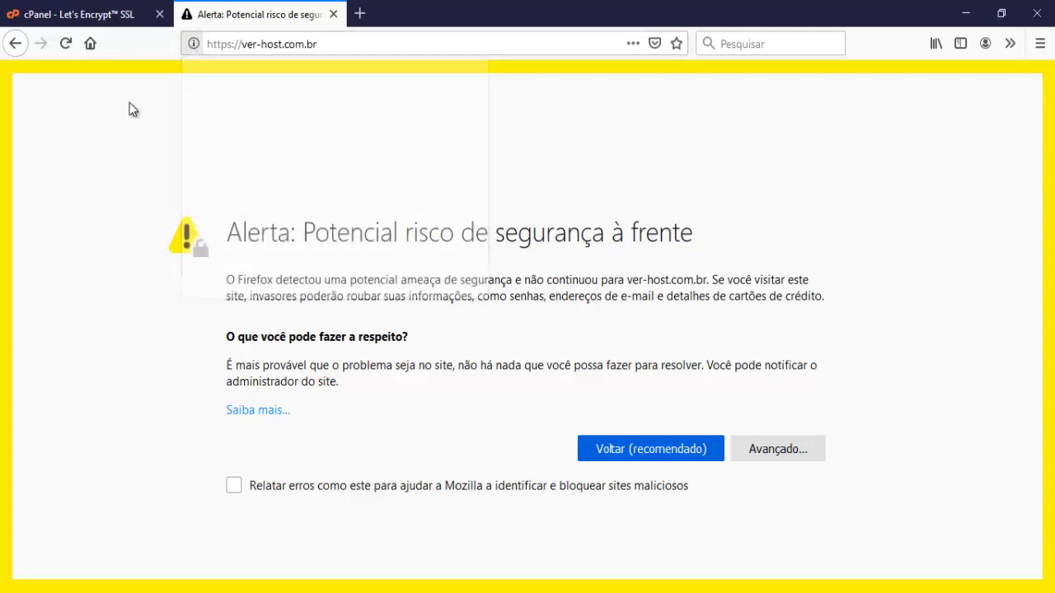
click(117, 20)
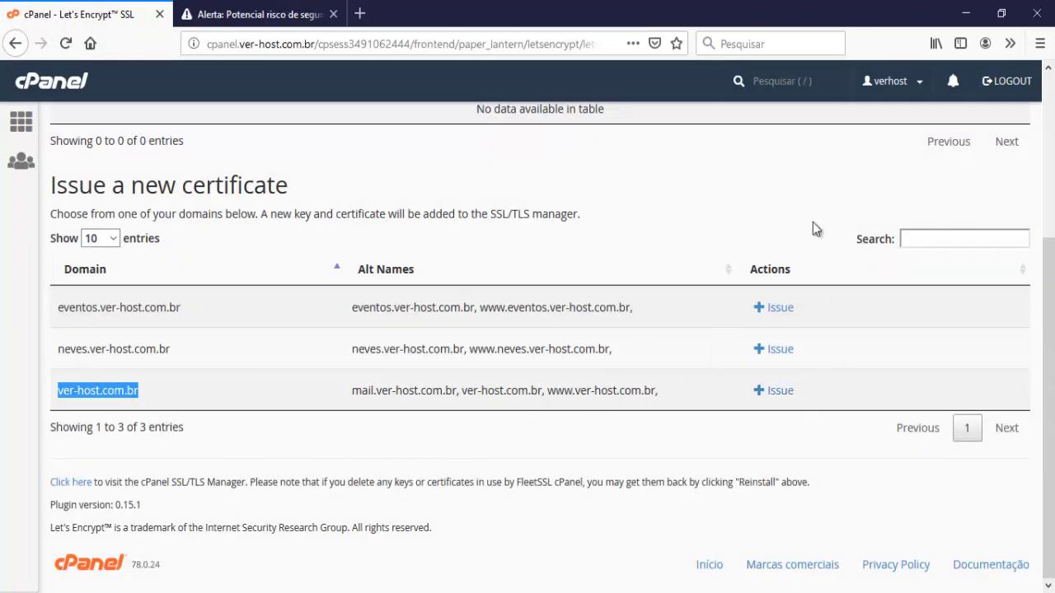
- Issue a Let's Encrypt certificate for ver-host.com.br with mail and www aliases, using http-01 validation
click(772, 392)
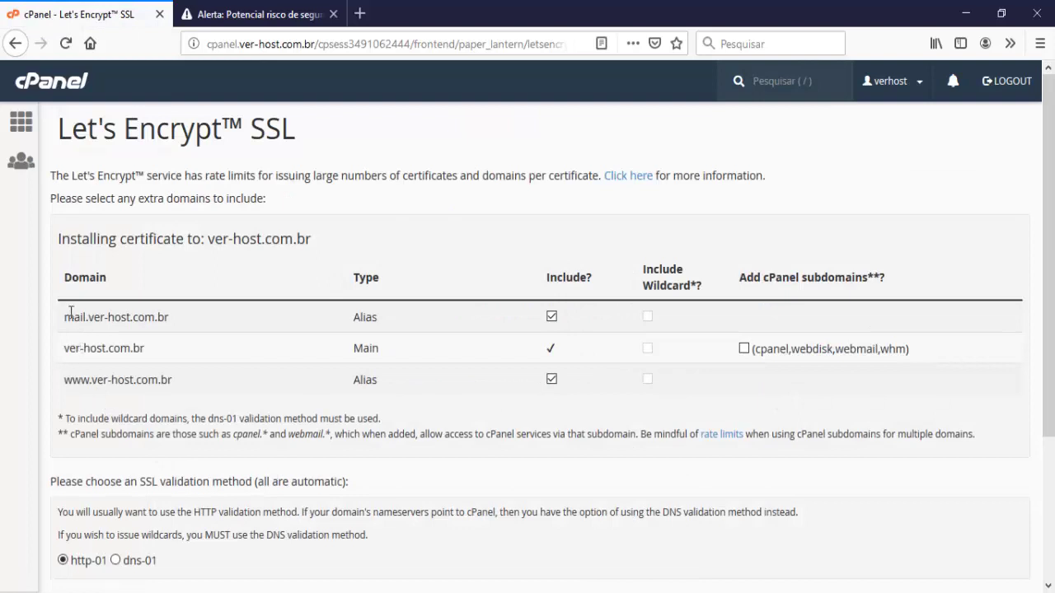
drag(198, 318, 58, 327)
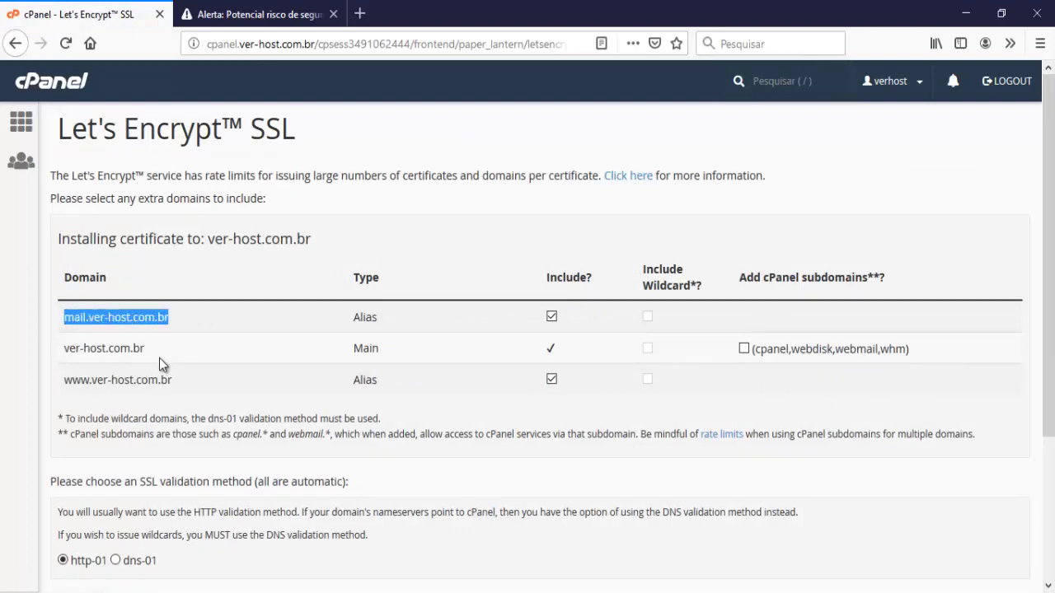
drag(157, 351, 58, 354)
drag(175, 380, 59, 388)
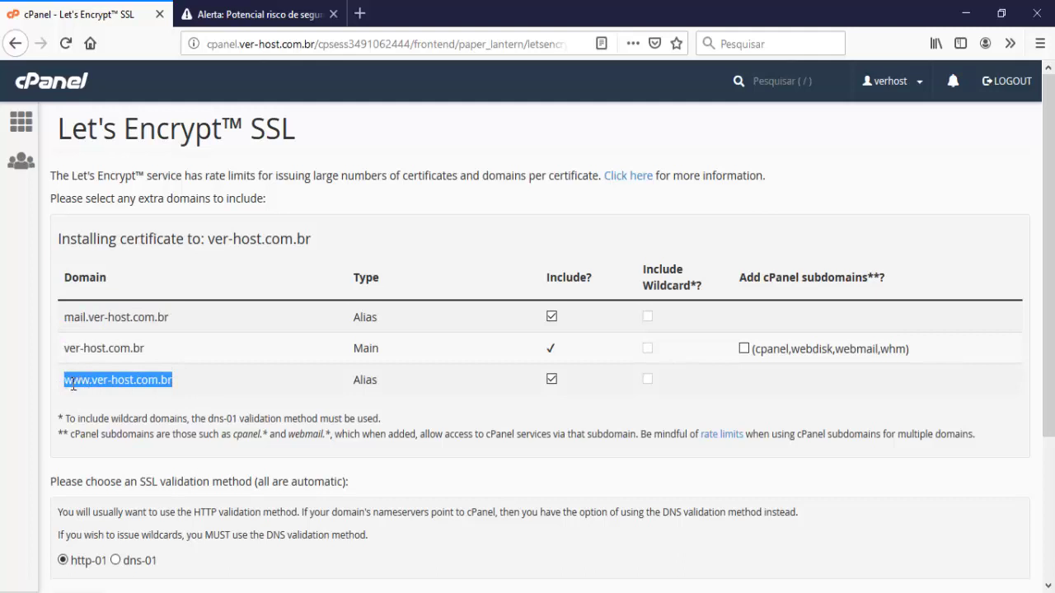
scroll(536, 317, down, 1)
scroll(542, 321, down, 1)
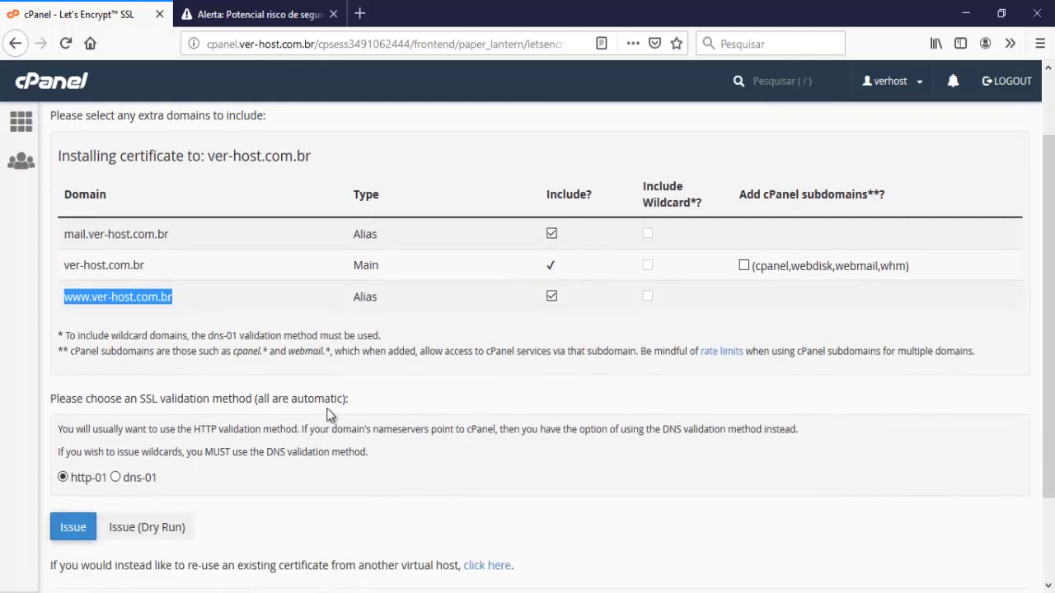
click(72, 532)
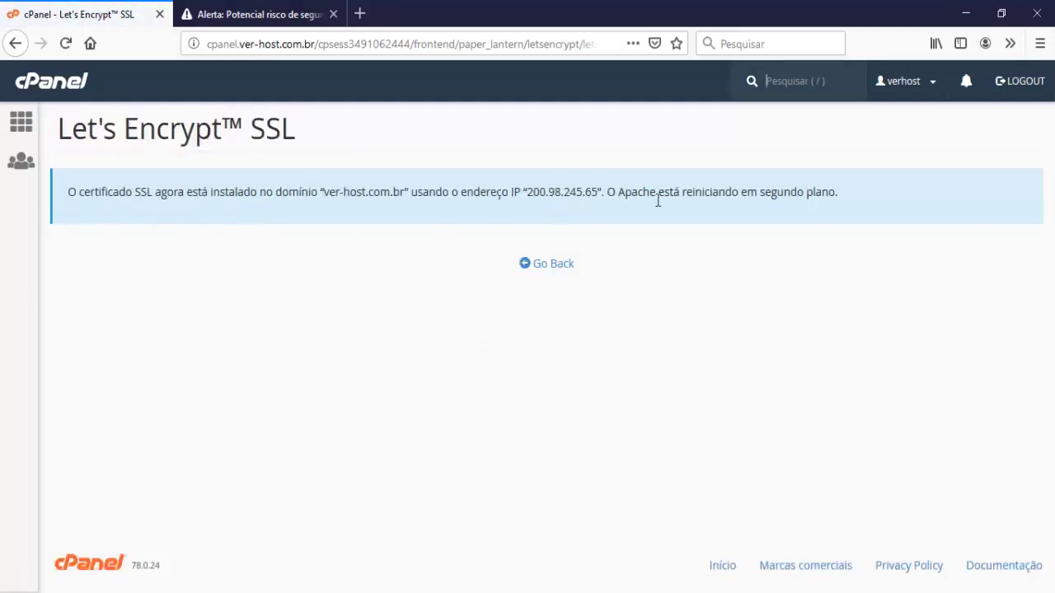
- Highlight the success message confirming installation on ver-host.com.br at IP 200.98.245.65
drag(872, 191, 94, 209)
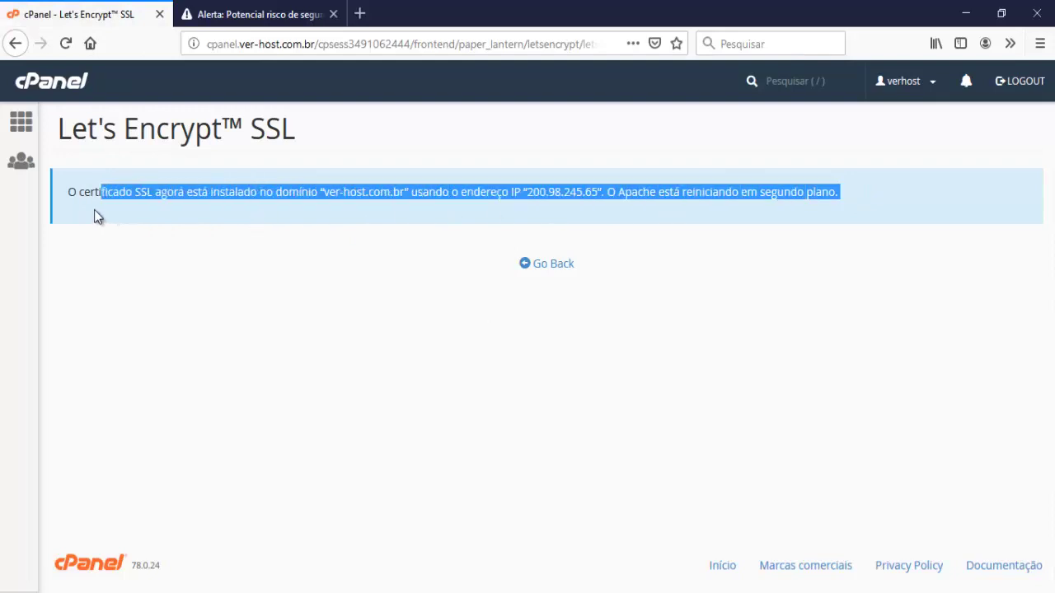
- Go back to the overview and review the ver-host.com.br row: Installed, http-01, expiring 03 Sep 2019
click(547, 264)
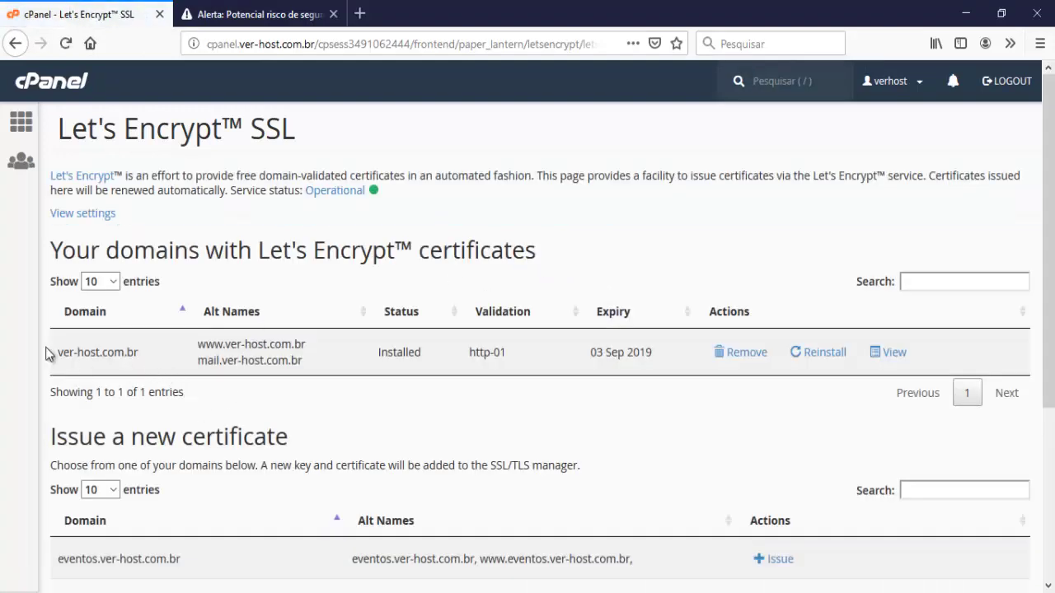
drag(45, 347, 700, 353)
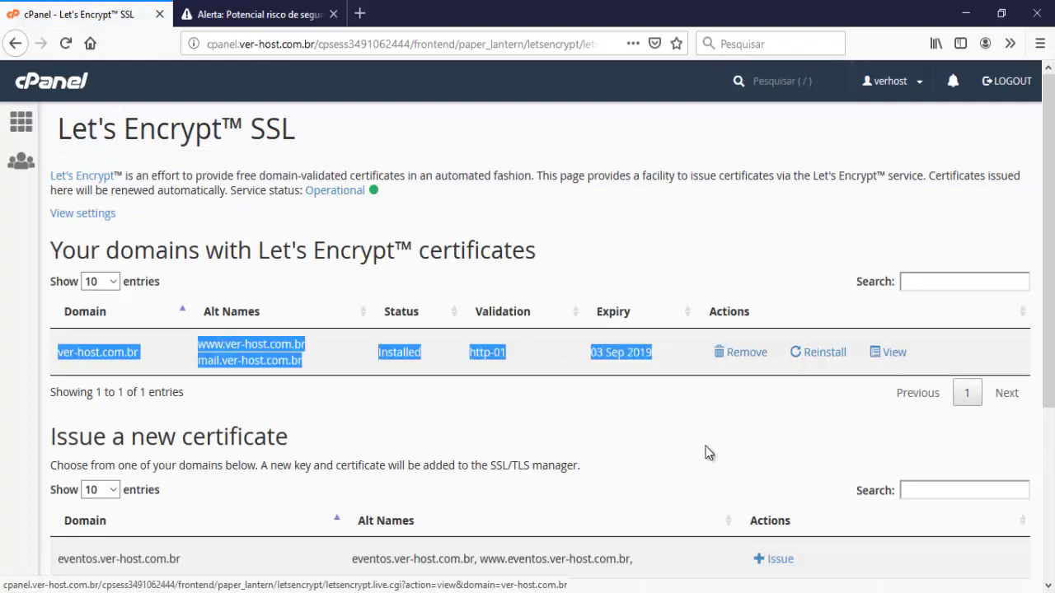
scroll(318, 506, down, 3)
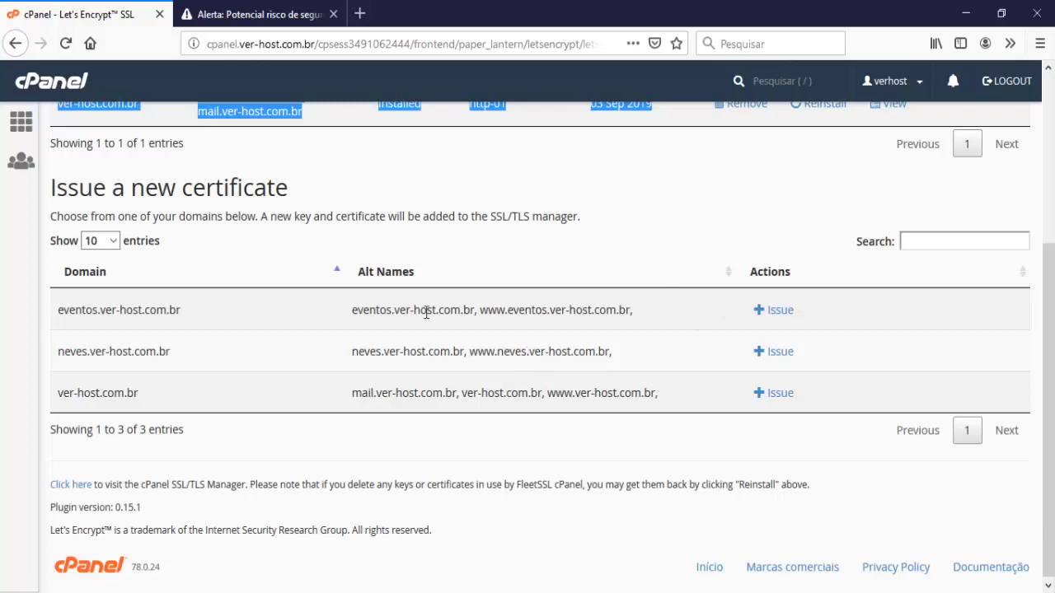
scroll(728, 414, up, 3)
click(771, 397)
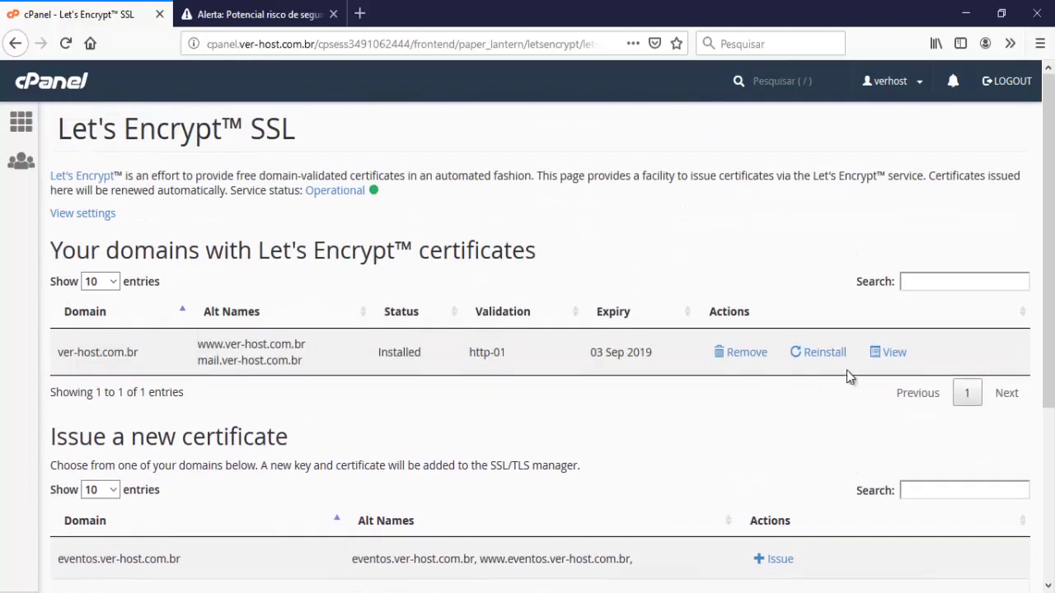
- View the ver-host.com.br certificate: issuer Let's Encrypt Authority X3, valid 2019-06-05 to 2019-09-03
click(891, 354)
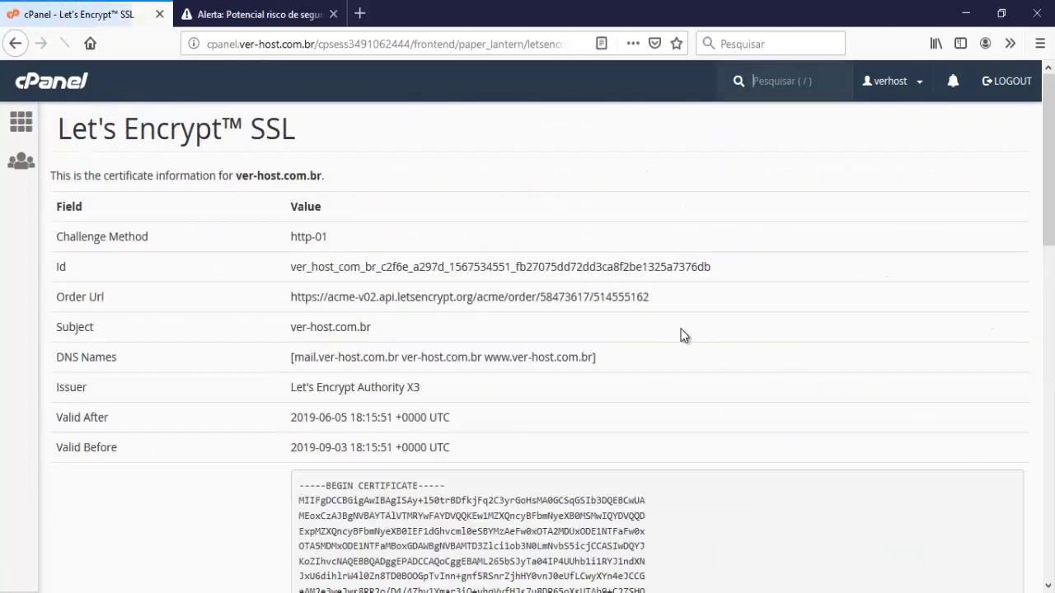
scroll(398, 440, down, 4)
scroll(397, 456, down, 5)
scroll(398, 456, down, 4)
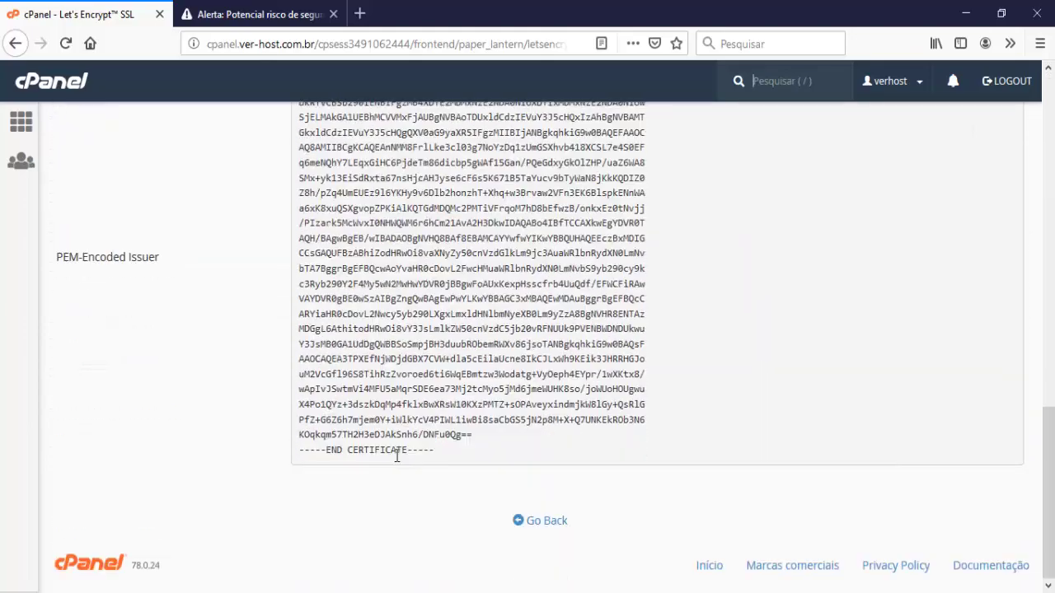
scroll(397, 456, up, 3)
scroll(397, 456, up, 10)
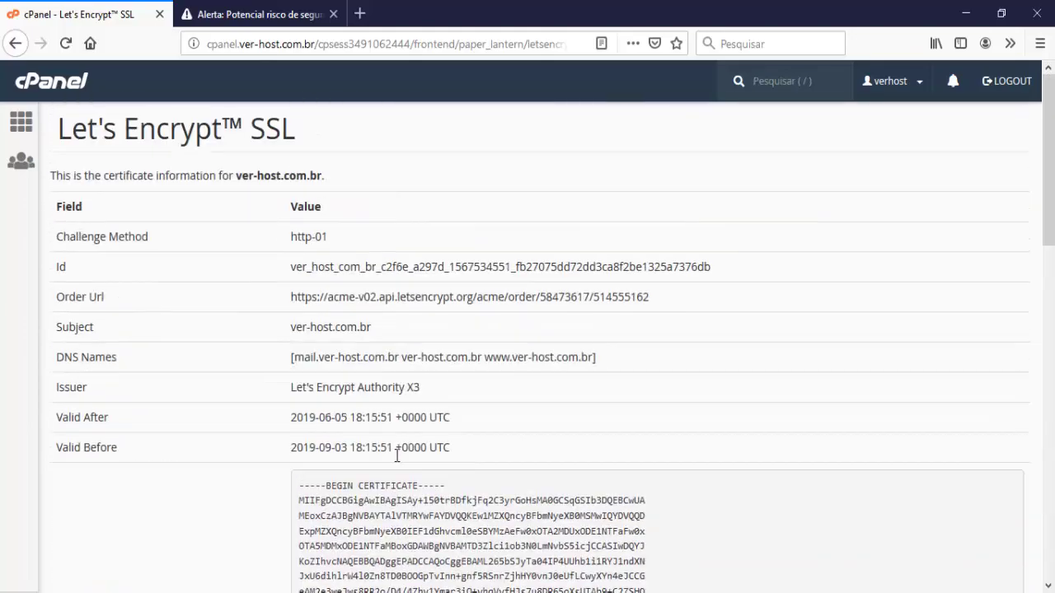
click(21, 125)
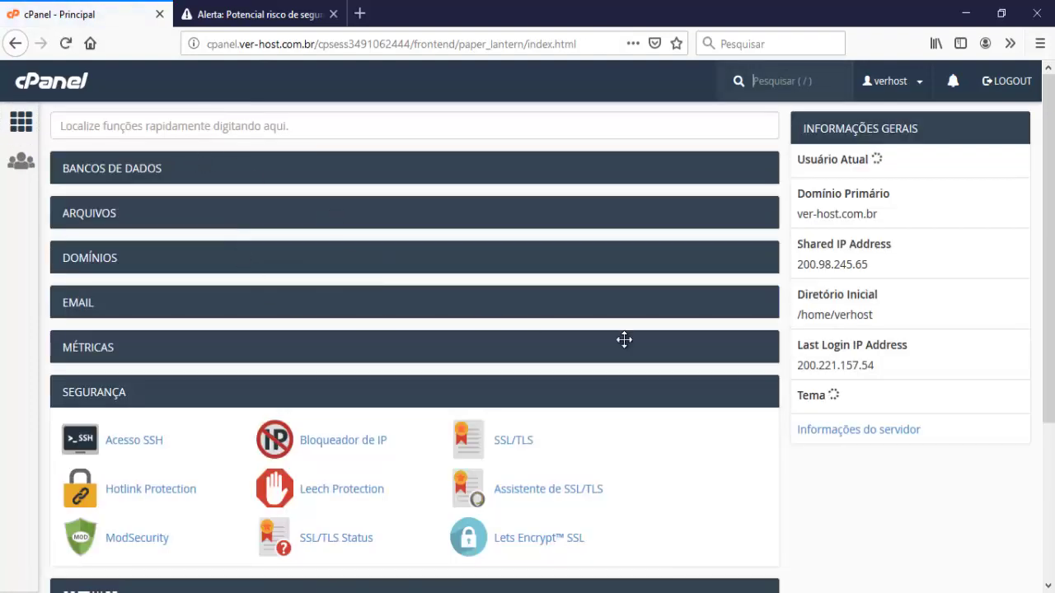
click(762, 398)
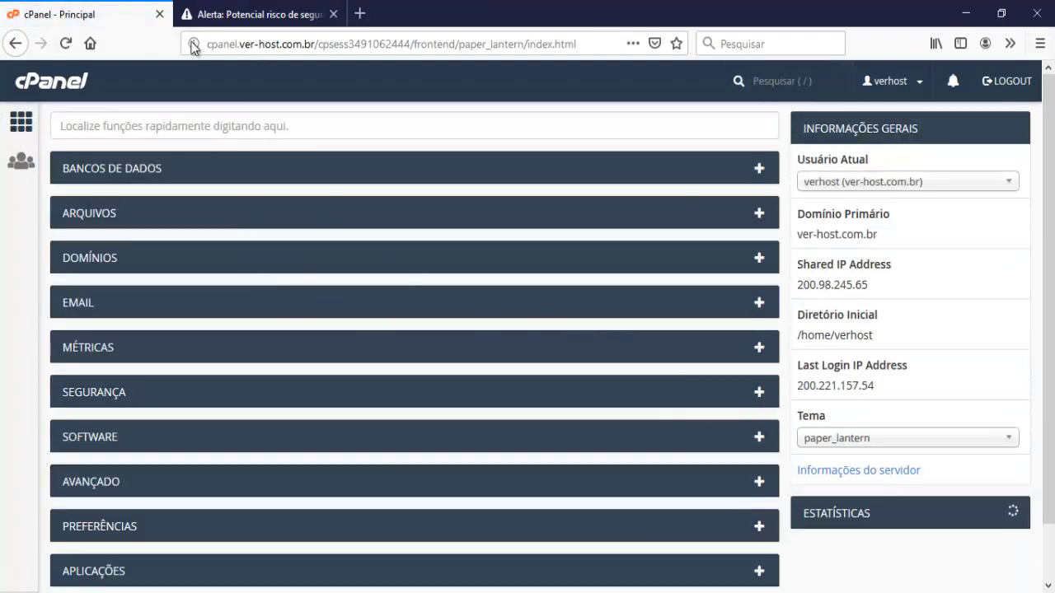
click(232, 23)
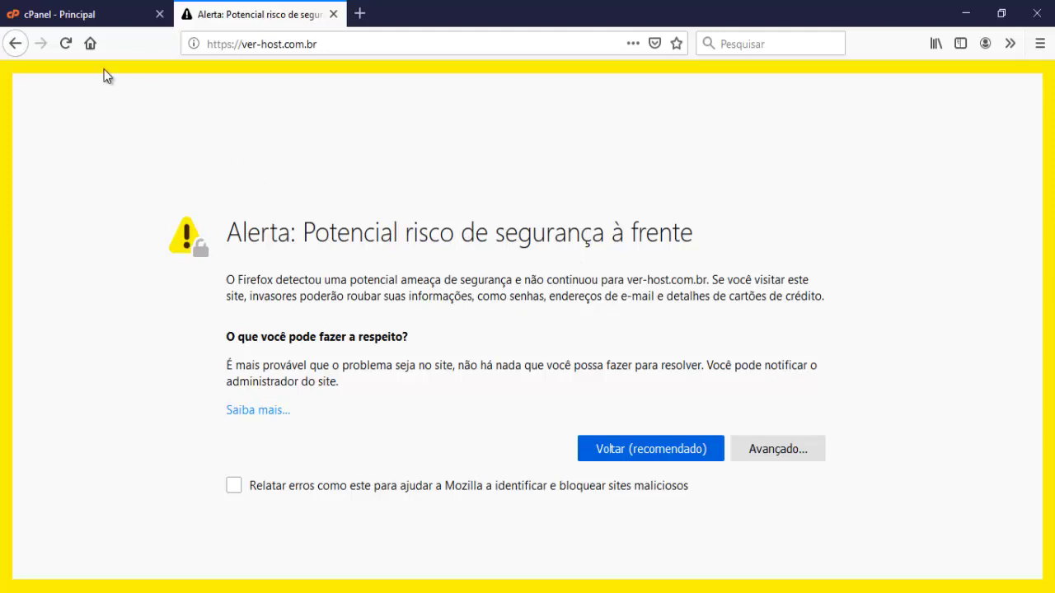
click(65, 47)
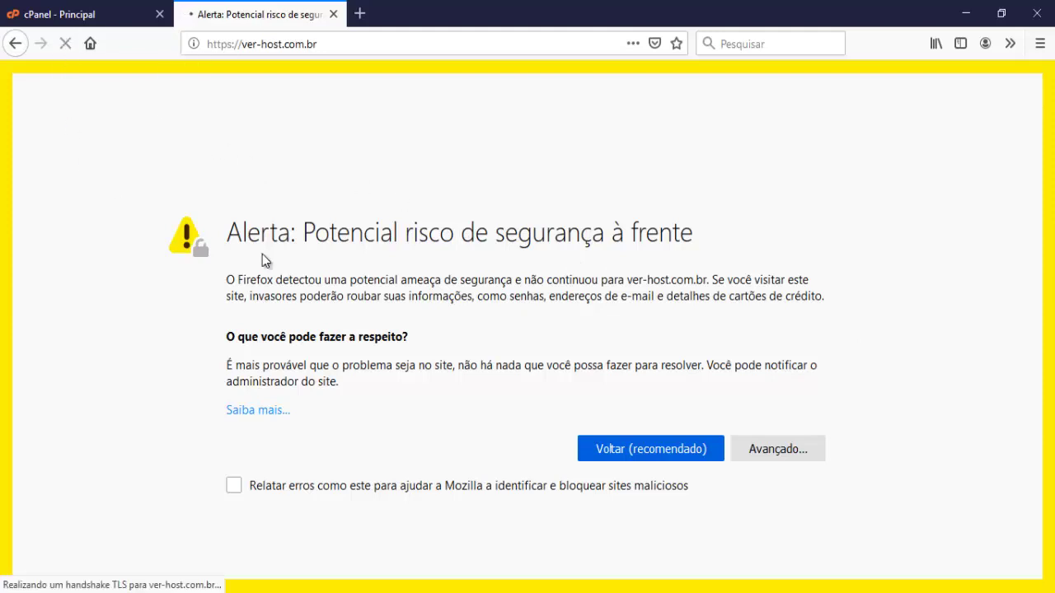
- Highlight the site's page heading, then show the address-bar site information for ver-host.com.br
drag(214, 99, 890, 101)
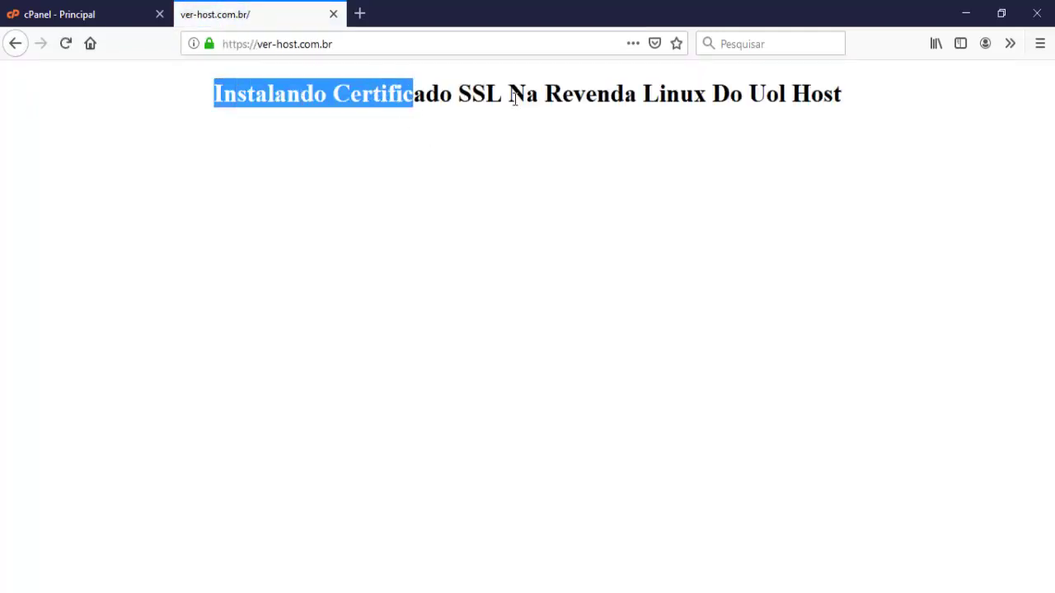
click(889, 105)
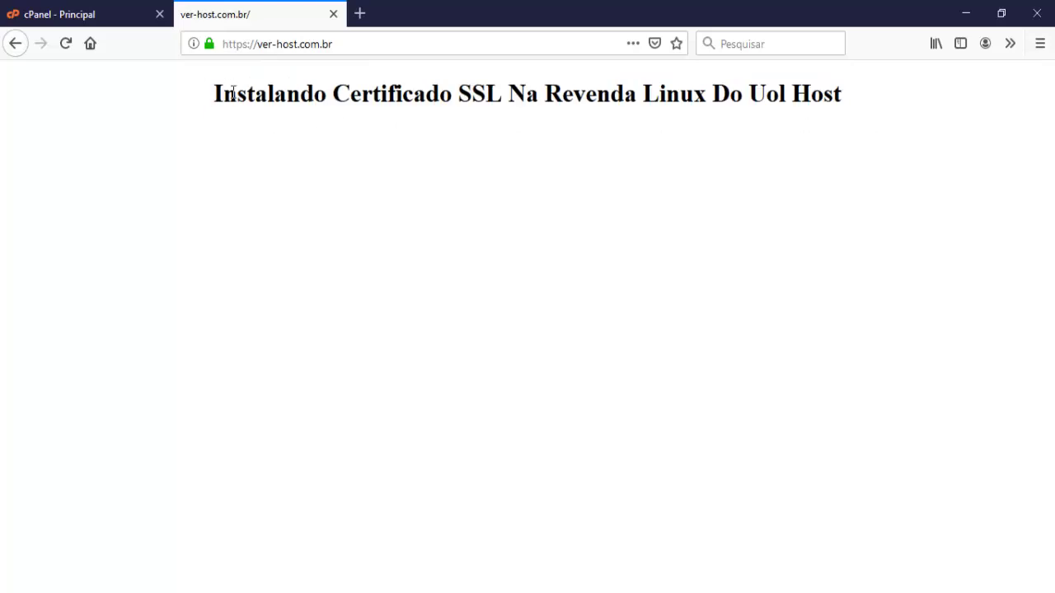
drag(233, 94, 855, 91)
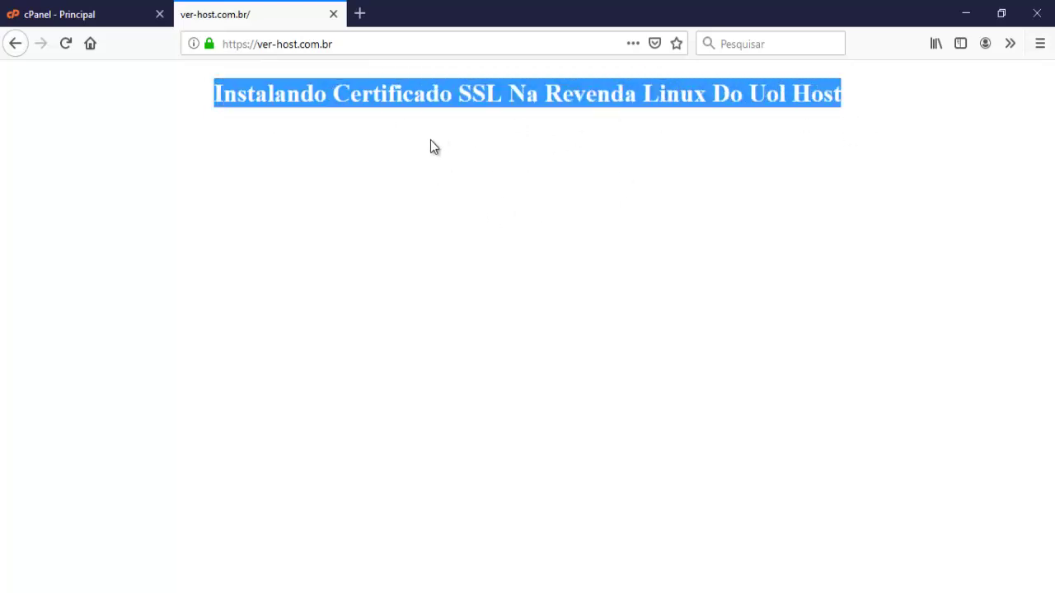
click(250, 143)
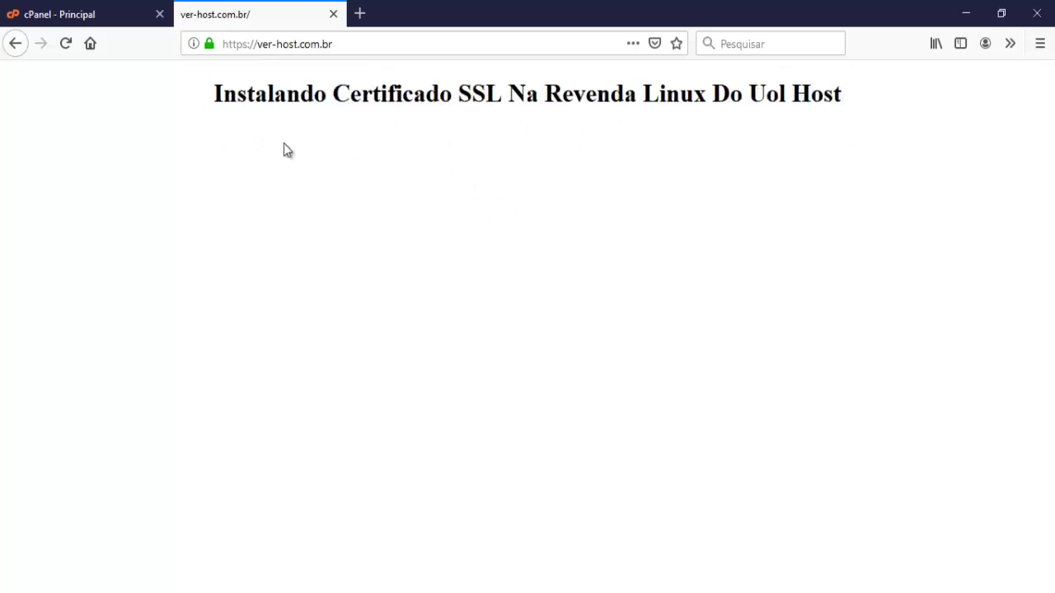
click(193, 45)
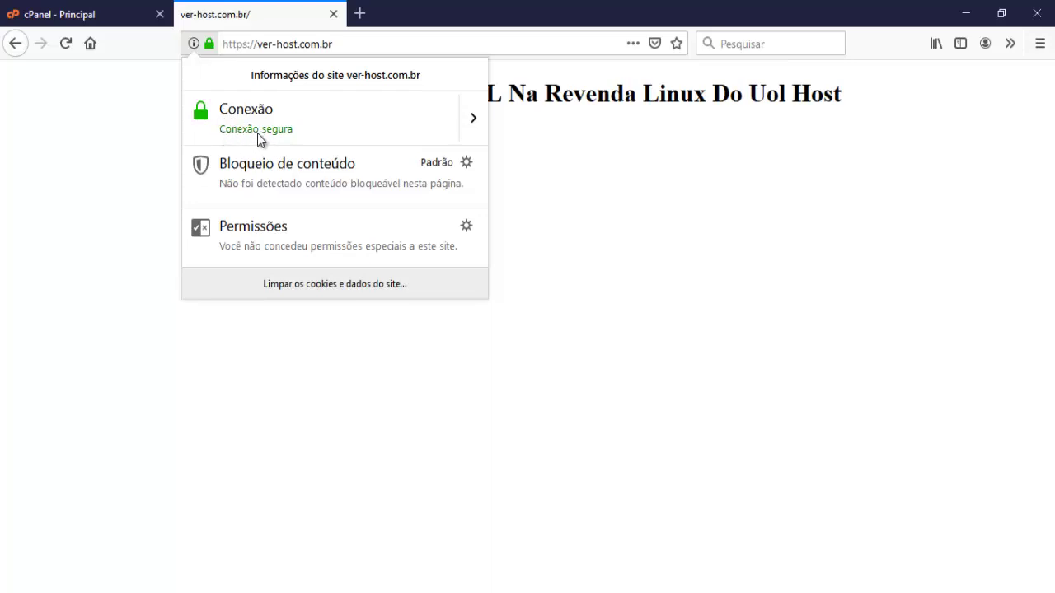
- Check the connection details showing verification by Let's Encrypt, then close the site information
click(470, 117)
click(197, 80)
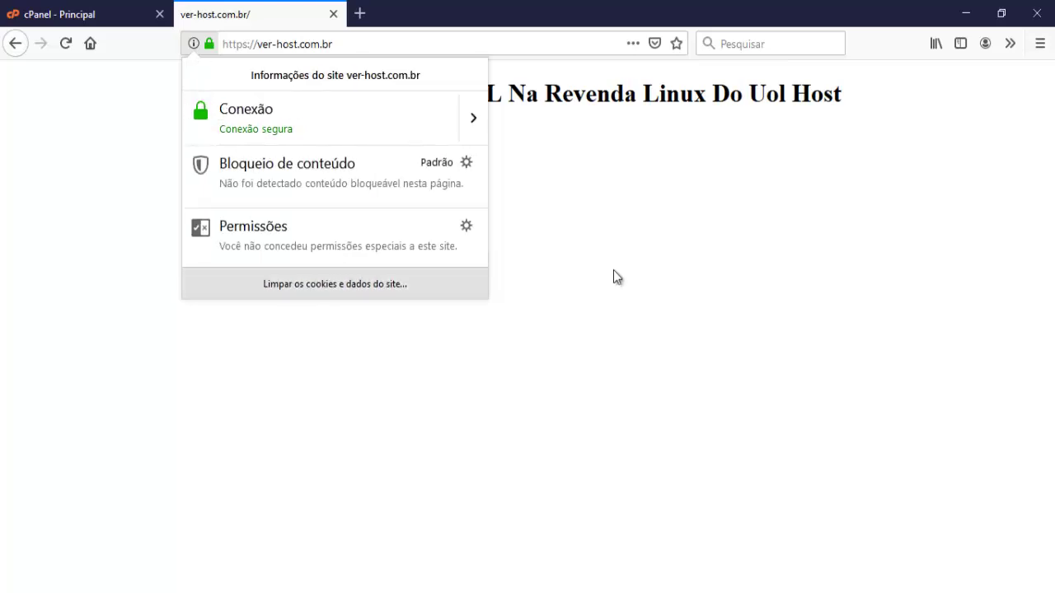
click(677, 143)
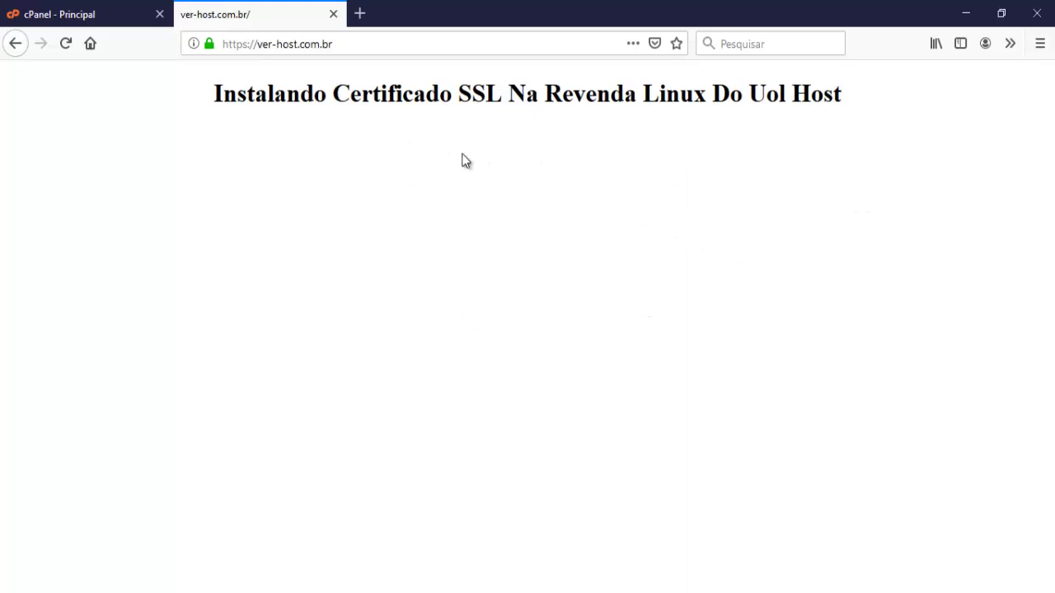
click(194, 44)
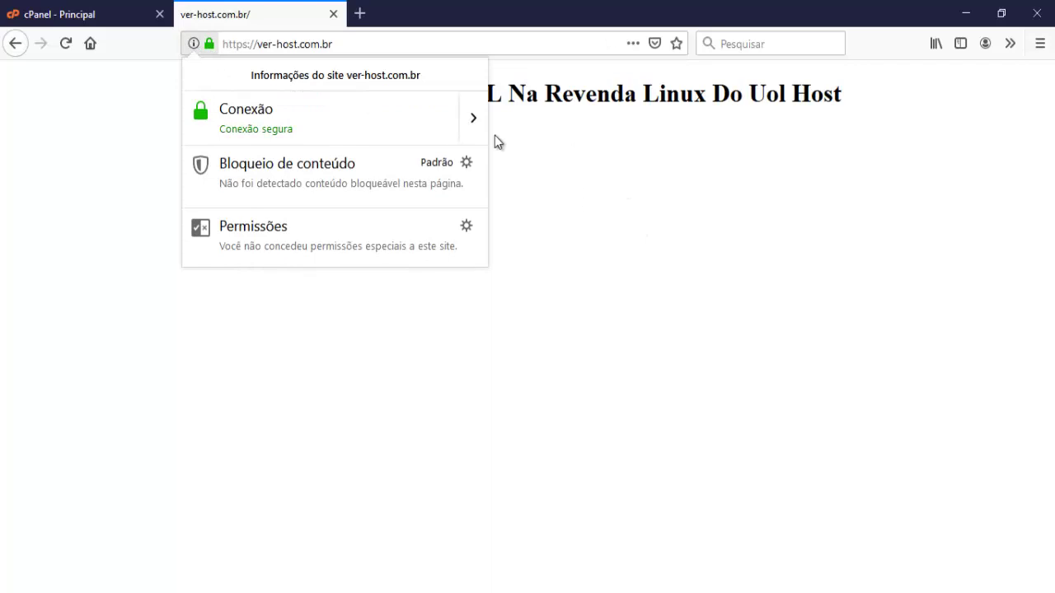
click(475, 117)
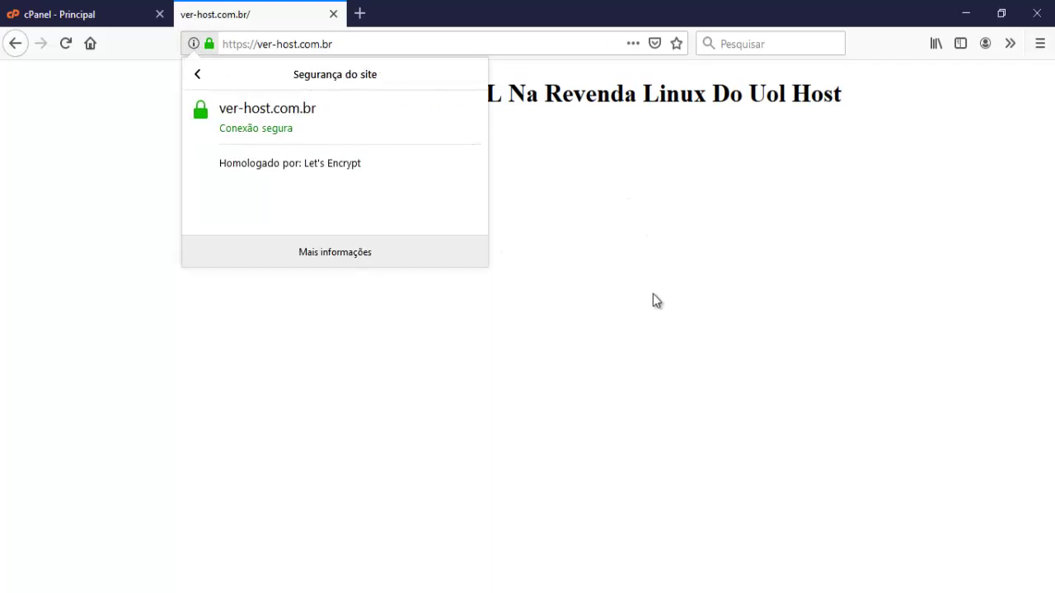
click(198, 75)
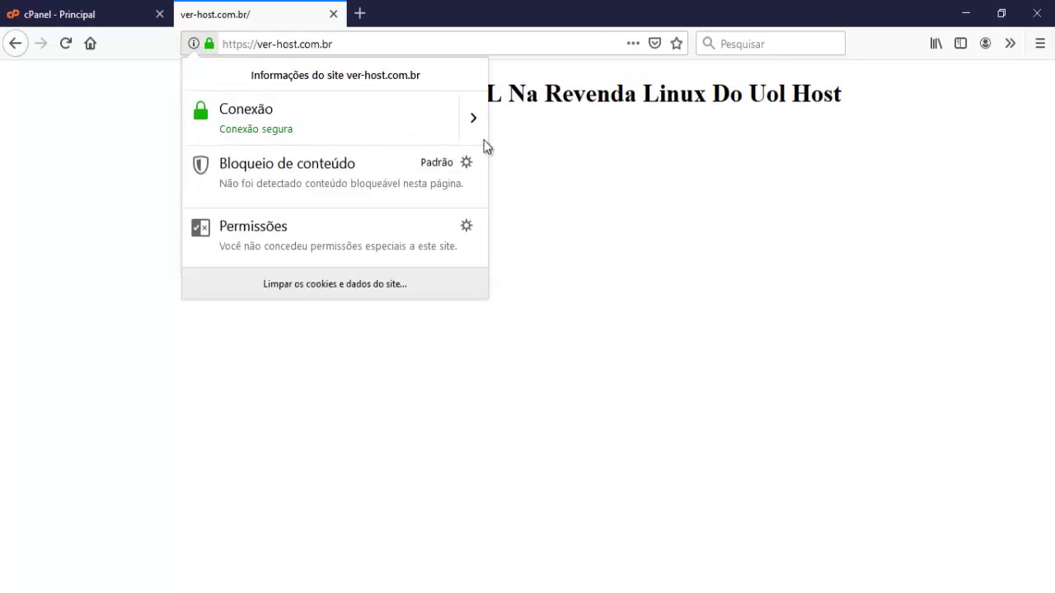
click(600, 154)
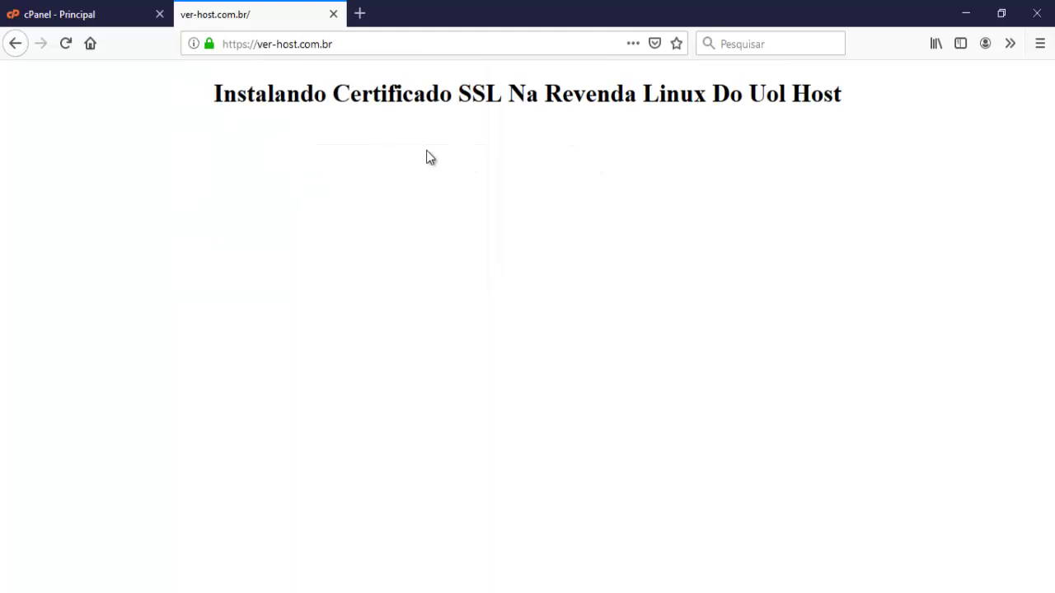
- Highlight the page heading and briefly reopen and close the site information panel
drag(879, 122, 180, 111)
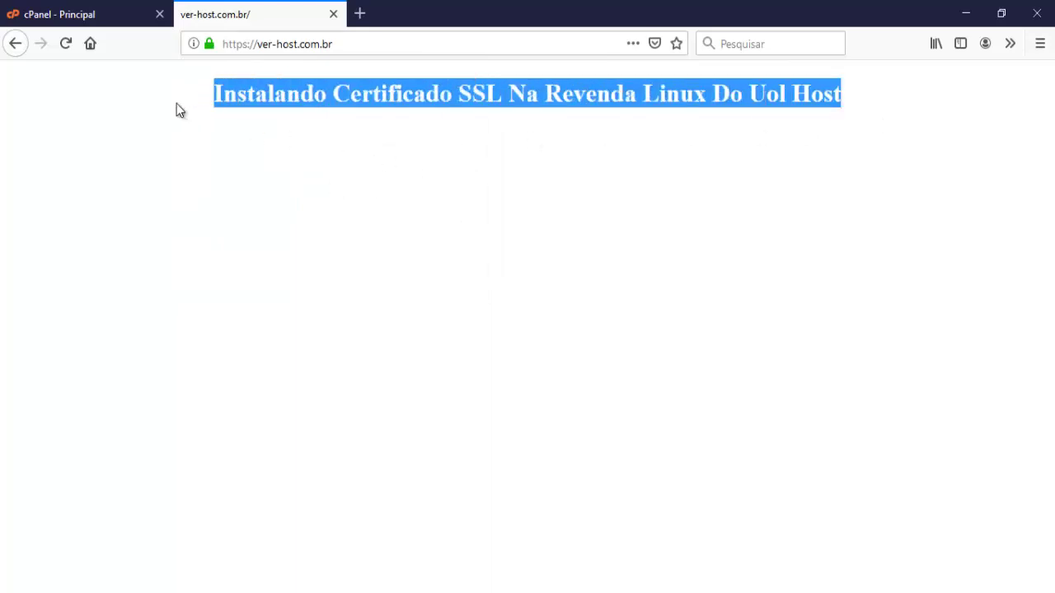
click(637, 128)
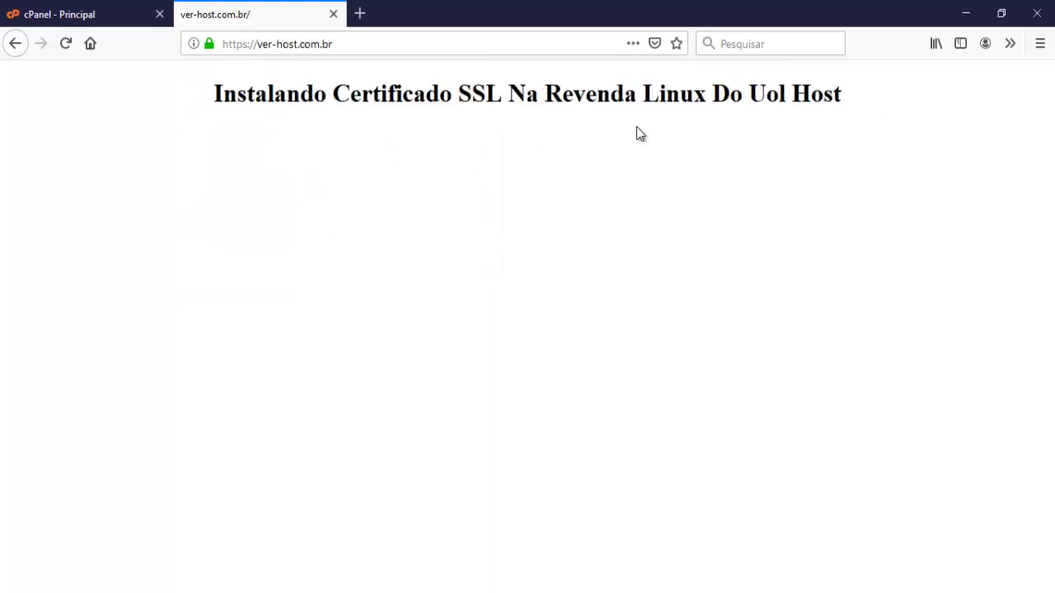
click(193, 43)
click(394, 135)
drag(211, 94, 893, 99)
click(838, 181)
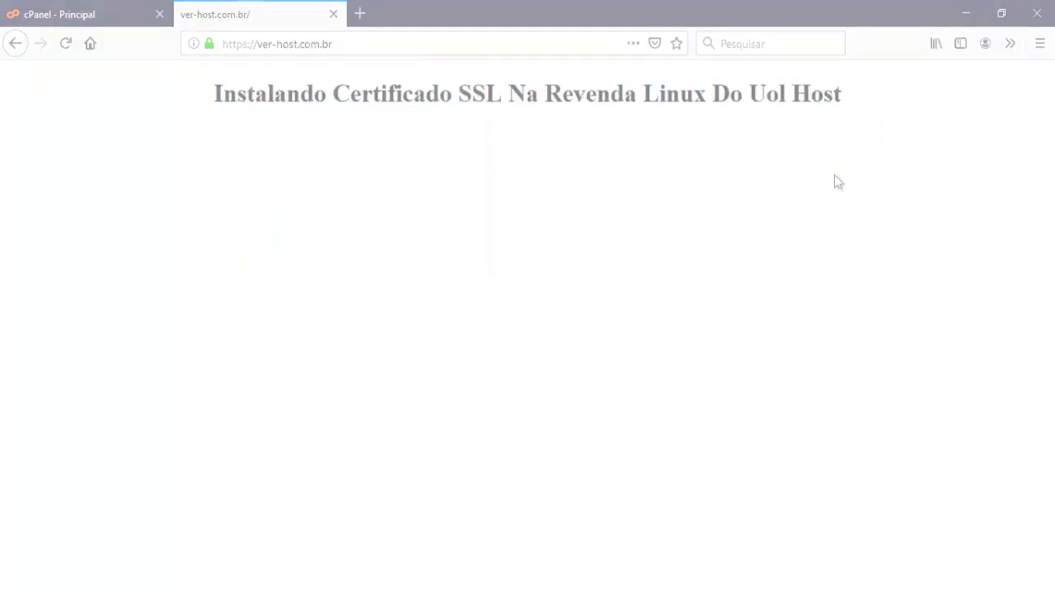